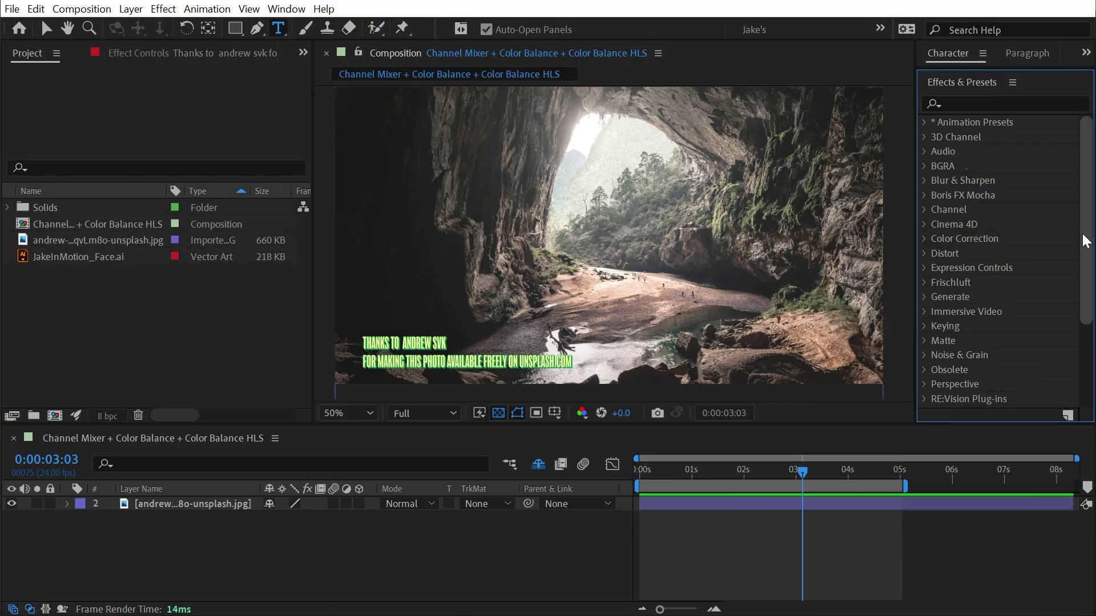
# - Expand the Color Correction category to show Channel Mixer, Color Balance and Color Balance (HLS)
pyautogui.click(925, 238)
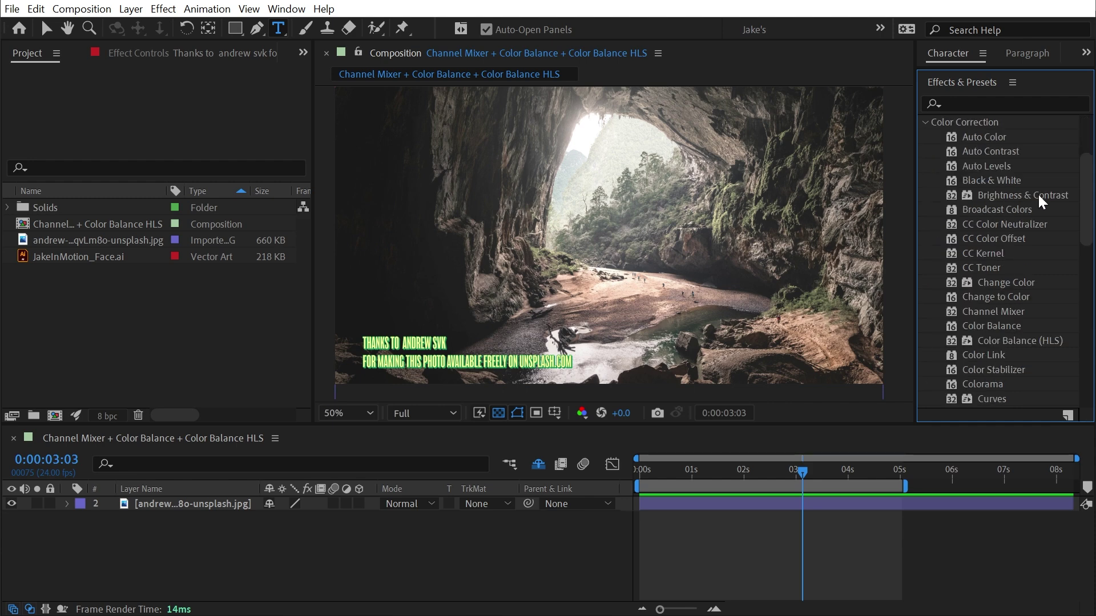
# - Apply Channel Mixer to the cave photo, try Green-Green and Blue-Blue at 0, then undo to 100
pyautogui.moveTo(1021, 312); pyautogui.dragTo(766, 502)
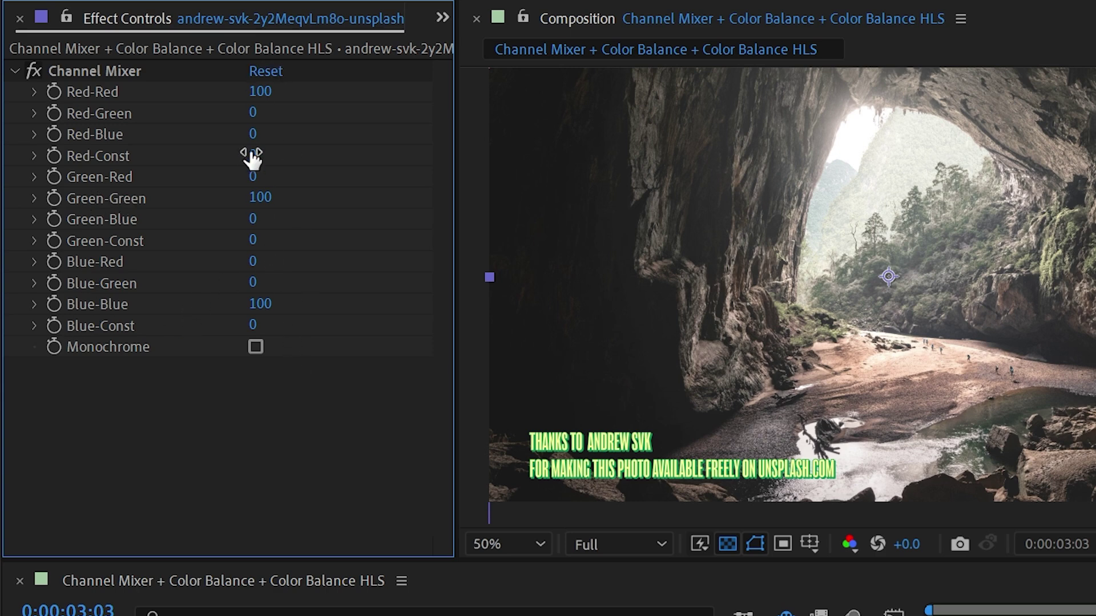
pyautogui.click(262, 198)
pyautogui.write('0')
pyautogui.click(262, 304)
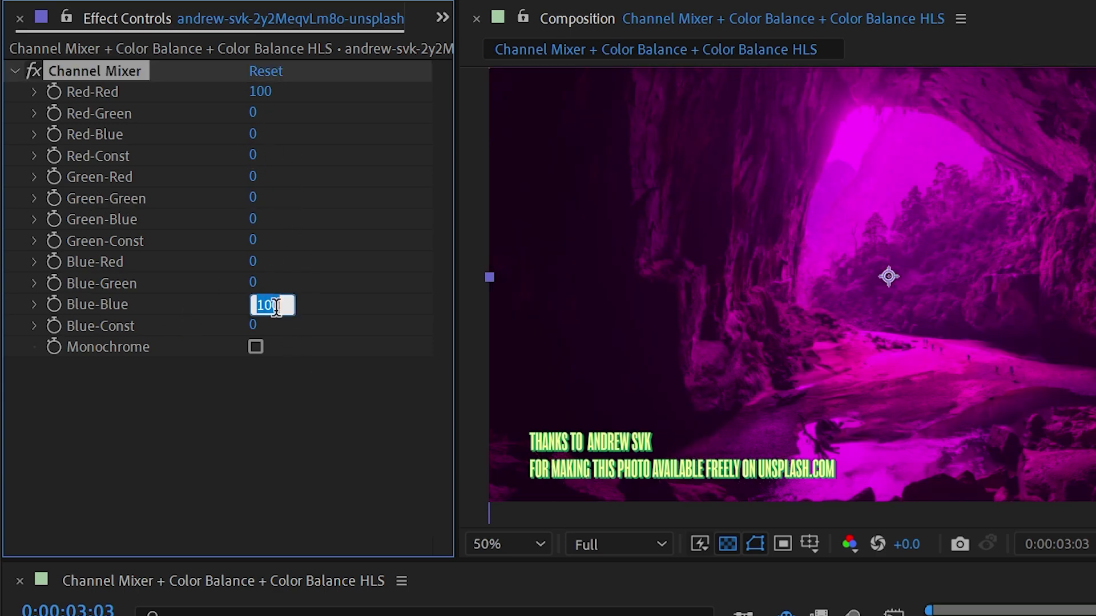
pyautogui.write('0')
pyautogui.press('Return')
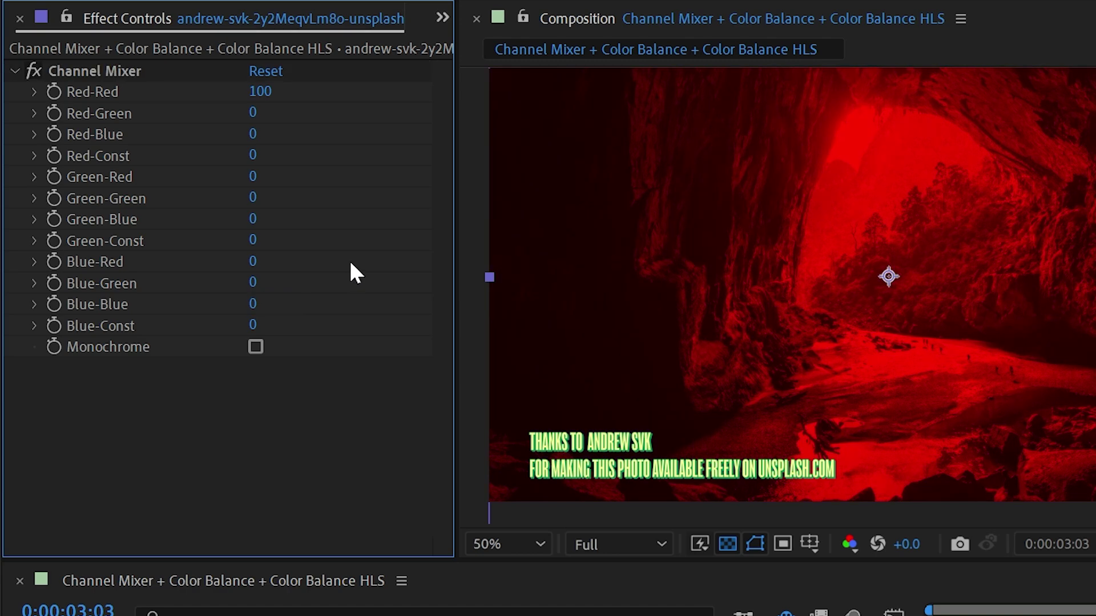
pyautogui.hotkey('ctrl', 'z')
pyautogui.hotkey('ctrl', 'z')
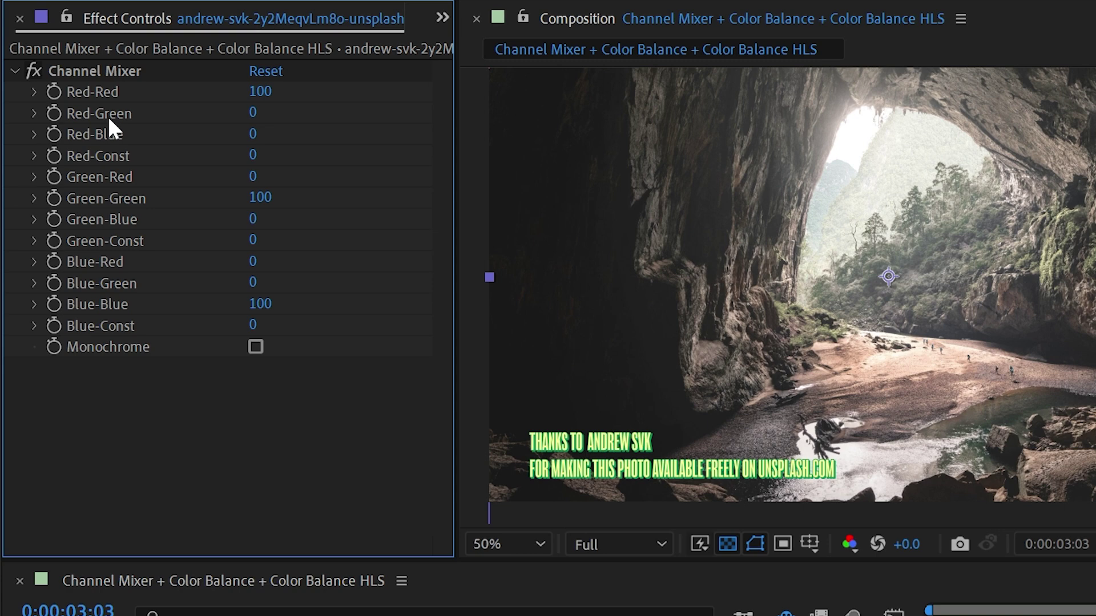
# - Scrub Red-Green, then set Channel Mixer Red-Red to 0 and Red-Green to 100
pyautogui.moveTo(255, 112); pyautogui.dragTo(344, 116)
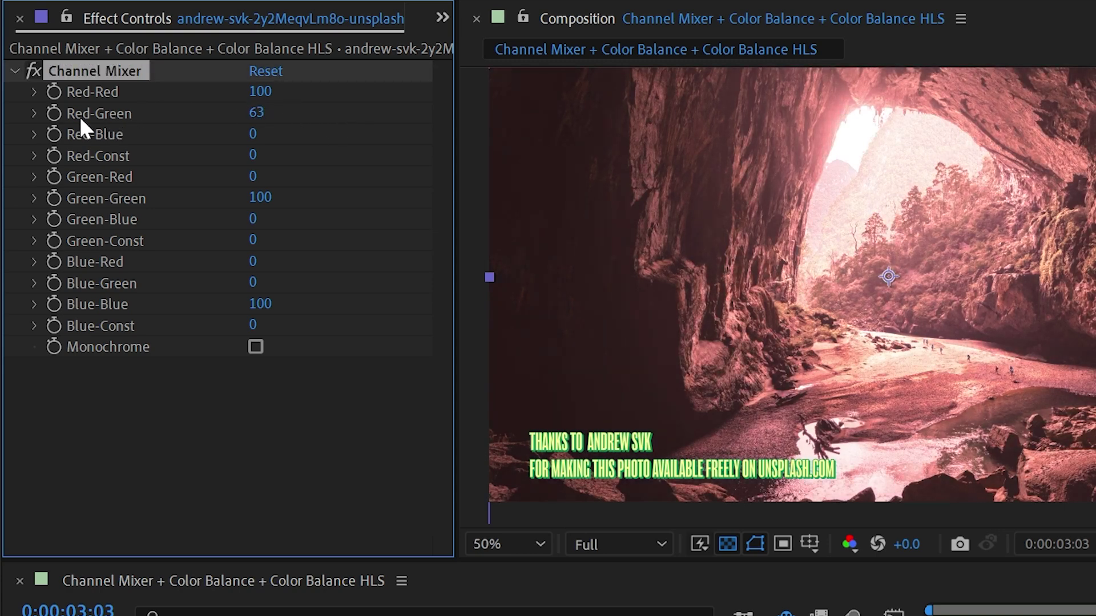
pyautogui.click(268, 94)
pyautogui.write('0')
pyautogui.press('Return')
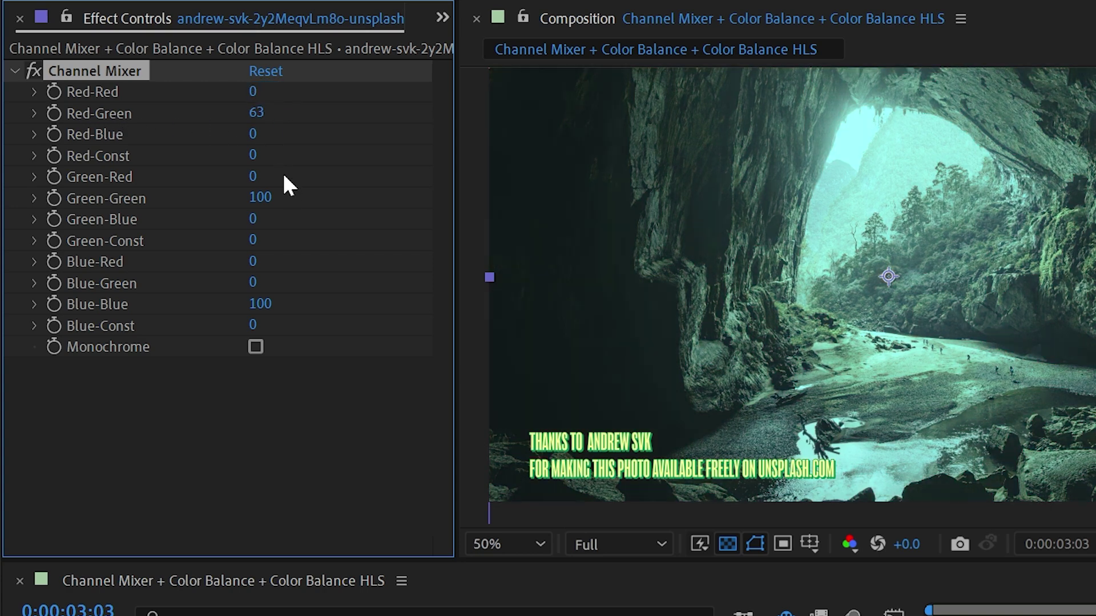
pyautogui.click(255, 113)
pyautogui.write('100')
pyautogui.press('Return')
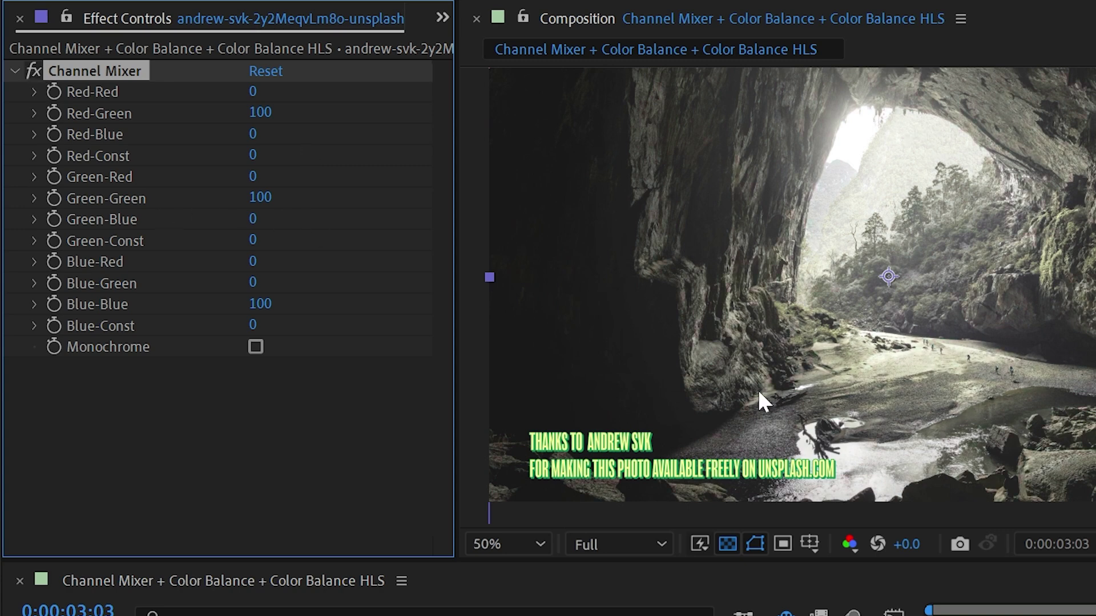
# - Compare Channel Mixer off and on, then set Blue-Red to -32 with Blue-Blue back at 100
pyautogui.click(33, 71)
pyautogui.click(35, 71)
pyautogui.moveTo(255, 262); pyautogui.dragTo(166, 252)
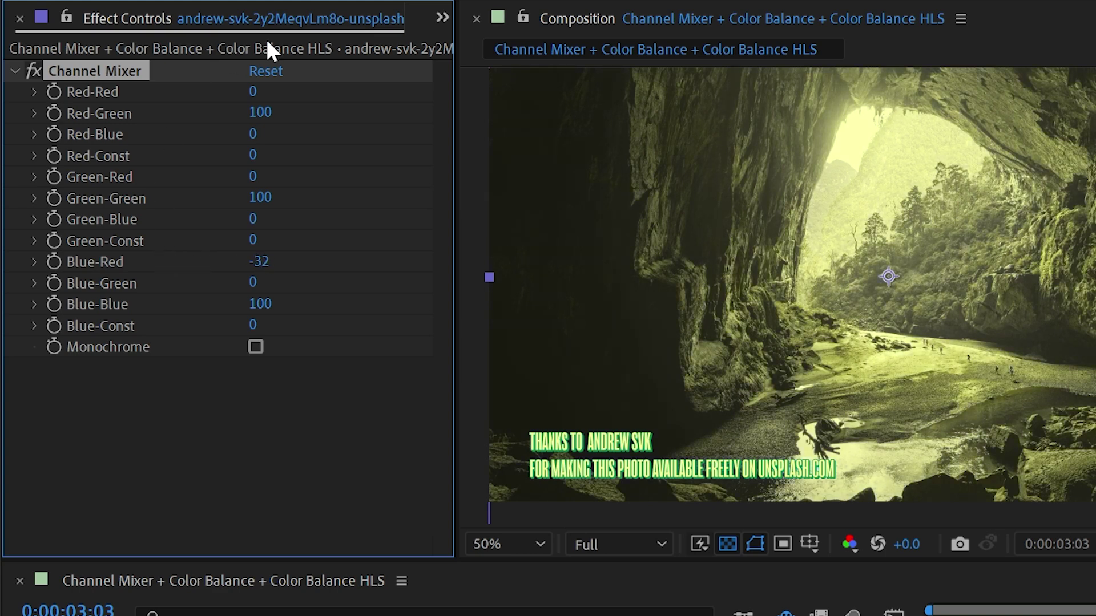
pyautogui.moveTo(260, 305); pyautogui.dragTo(114, 298)
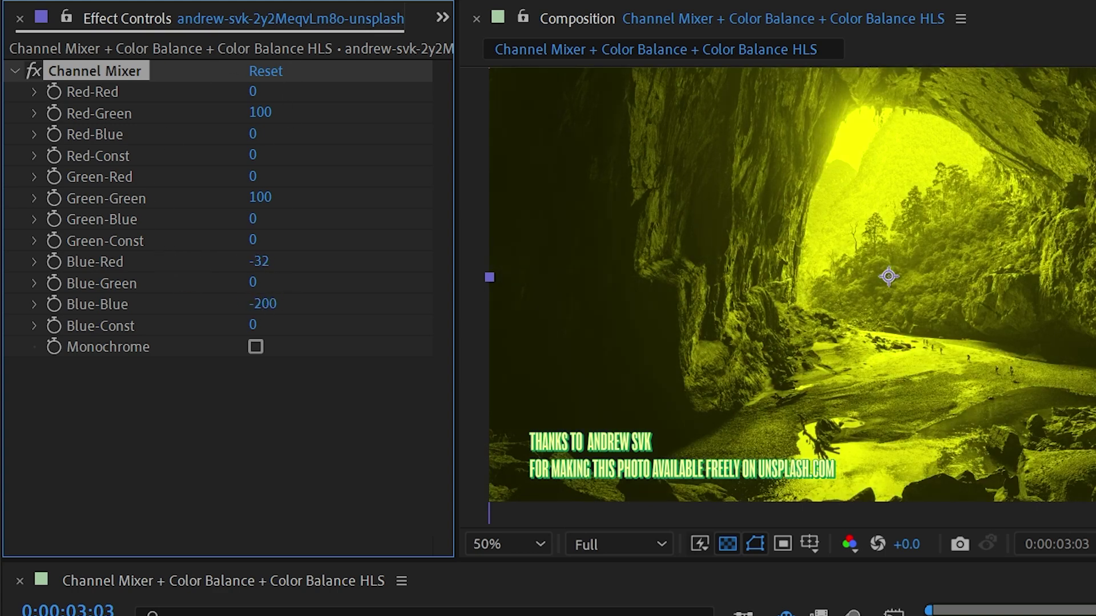
pyautogui.hotkey('ctrl', 'z')
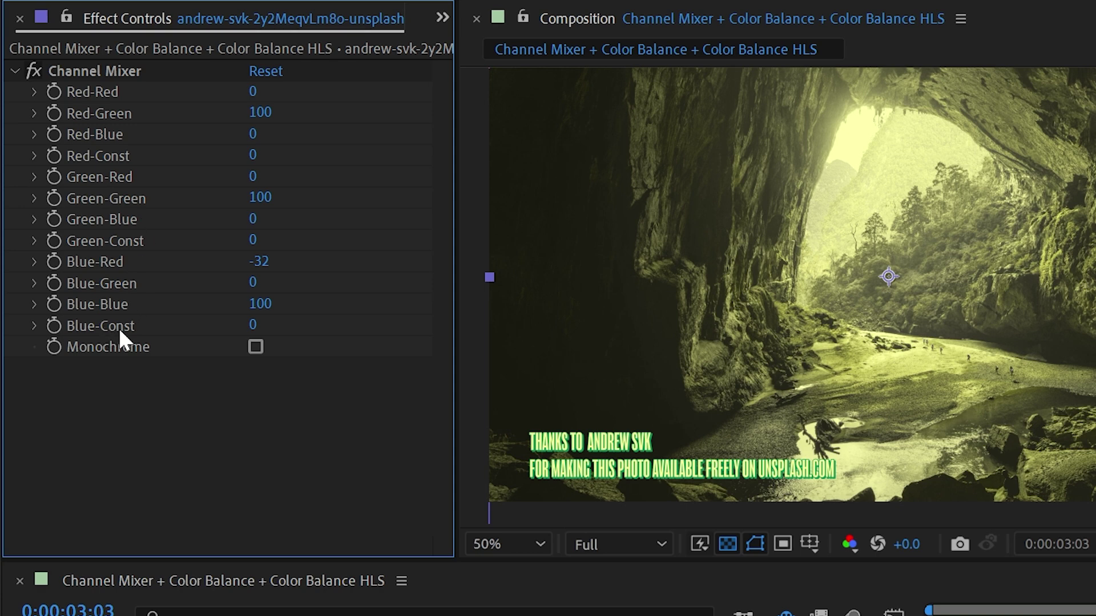
# - Reset Channel Mixer, try and undo Red-Const and Green-Const boosts, and leave Blue-Const at -30
pyautogui.click(265, 71)
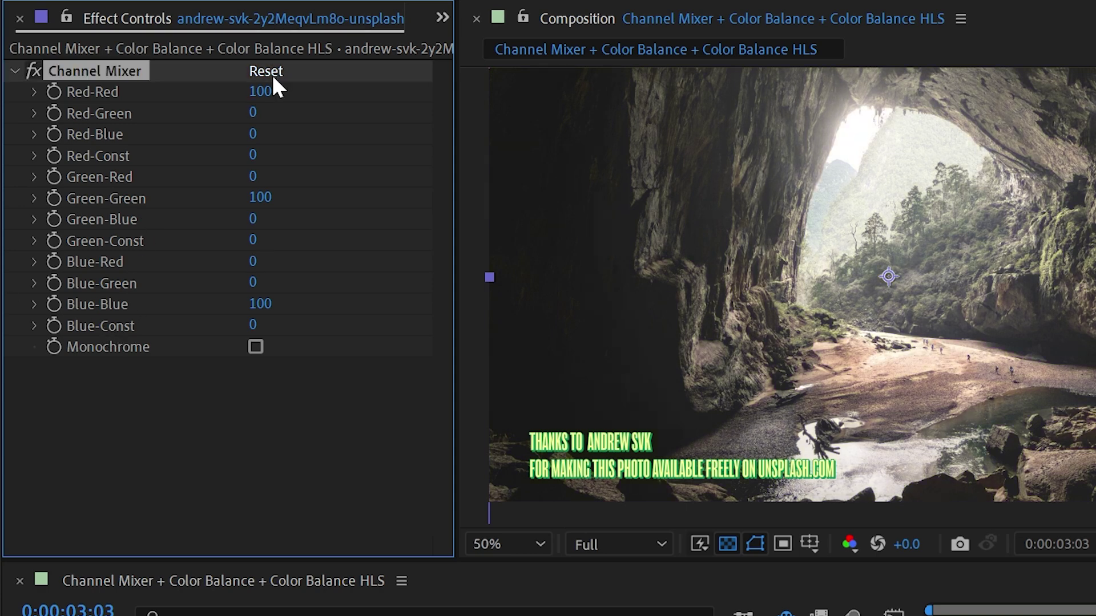
pyautogui.moveTo(255, 155); pyautogui.dragTo(309, 156)
pyautogui.hotkey('ctrl', 'z')
pyautogui.moveTo(257, 251)
pyautogui.mouseDown()
pyautogui.moveTo(269, 242)
pyautogui.moveTo(277, 251)
pyautogui.mouseUp()
pyautogui.hotkey('ctrl', 'z')
pyautogui.moveTo(252, 324); pyautogui.dragTo(210, 322)
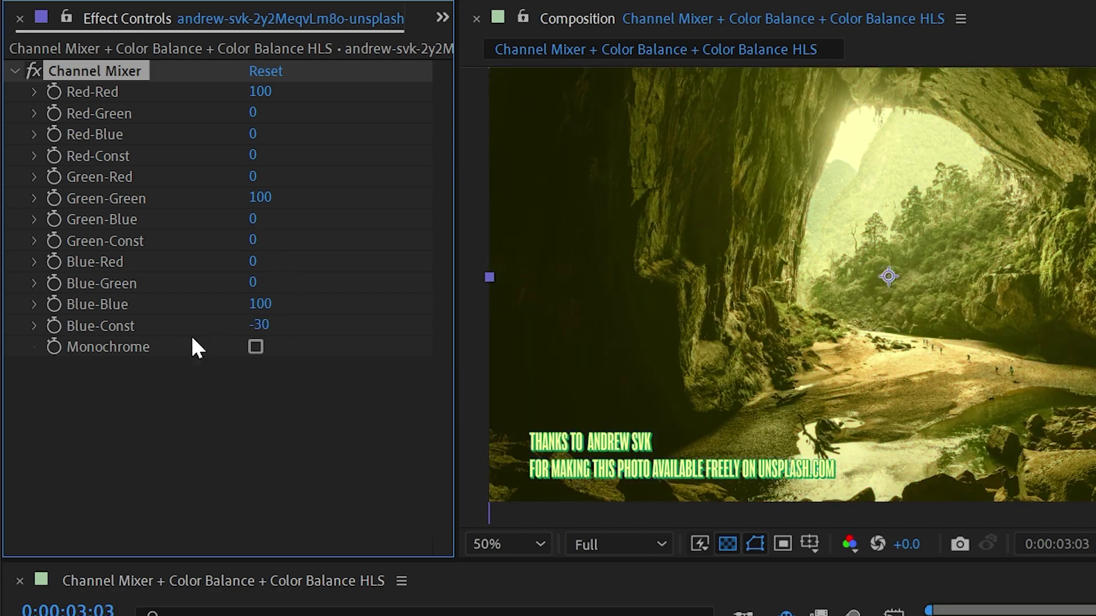
# - Try Monochrome with Green-Green 69 and Blue-Blue 78, then delete the Channel Mixer effect
pyautogui.click(266, 71)
pyautogui.click(256, 347)
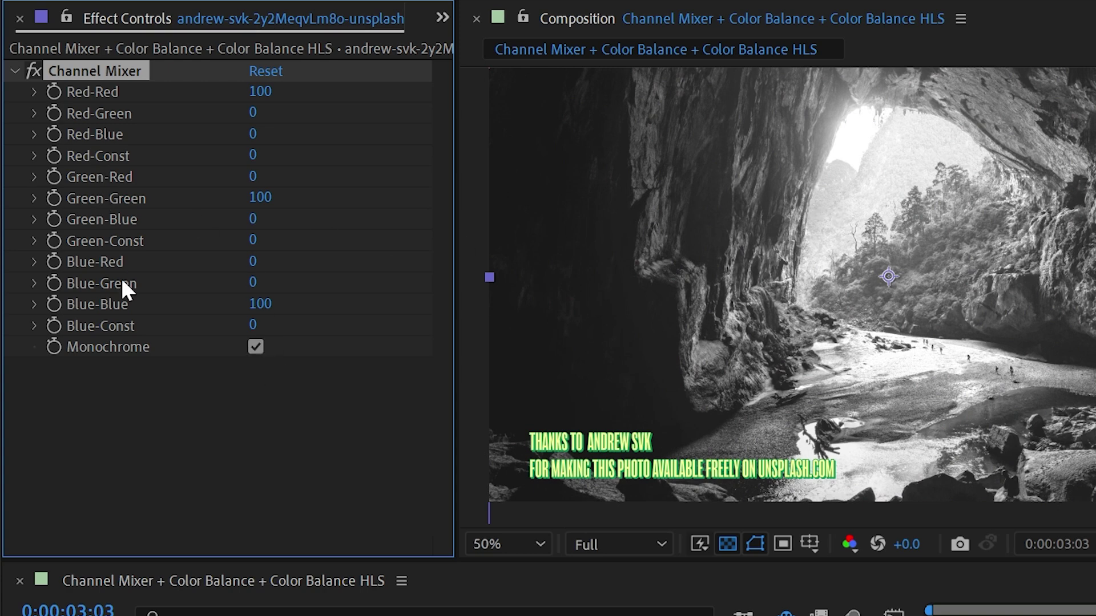
pyautogui.moveTo(257, 198); pyautogui.dragTo(228, 204)
pyautogui.moveTo(261, 304); pyautogui.dragTo(228, 296)
pyautogui.moveTo(255, 238); pyautogui.dragTo(254, 247)
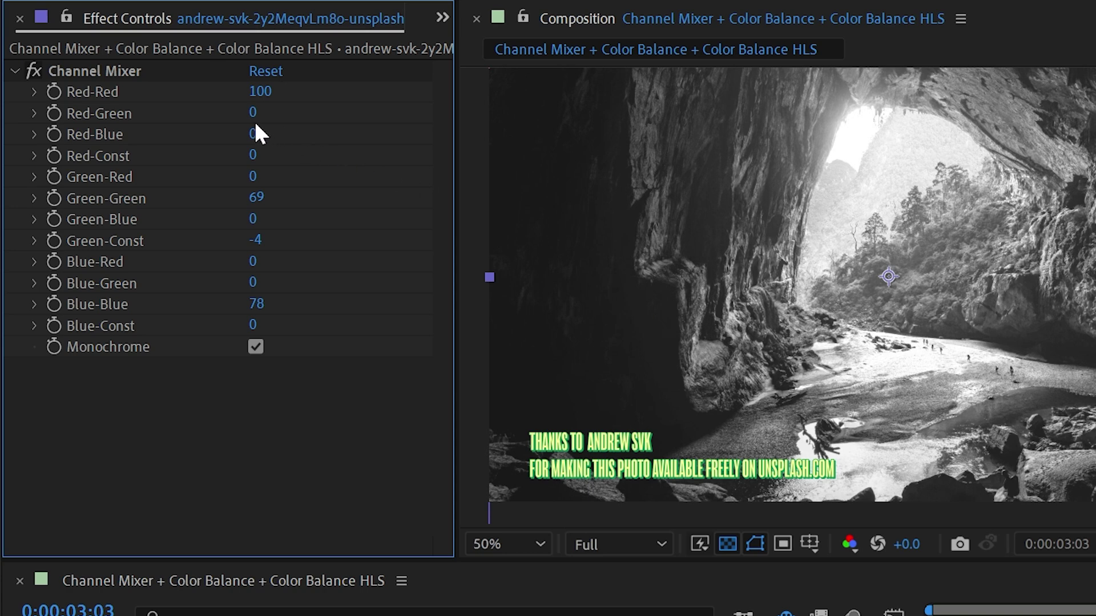
pyautogui.moveTo(255, 114); pyautogui.dragTo(274, 152)
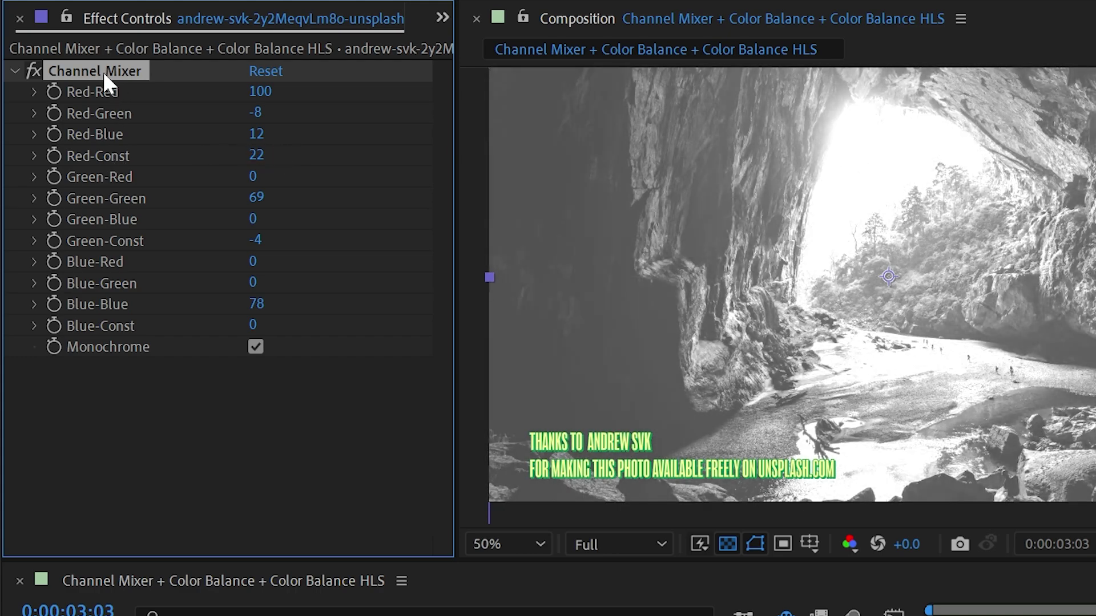
pyautogui.press('Delete')
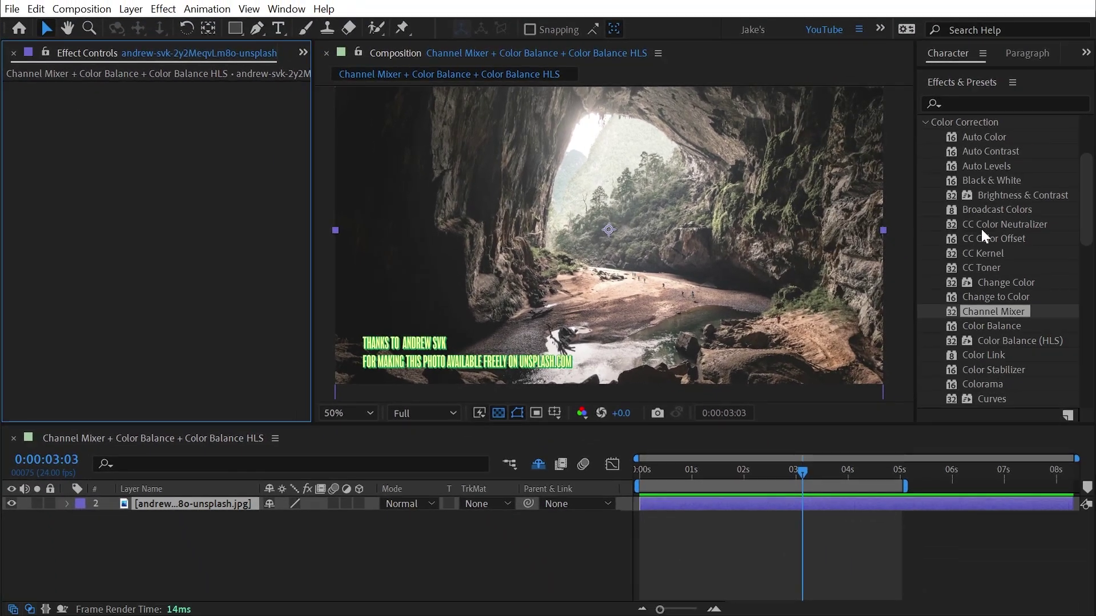
pyautogui.moveTo(985, 326); pyautogui.dragTo(231, 166)
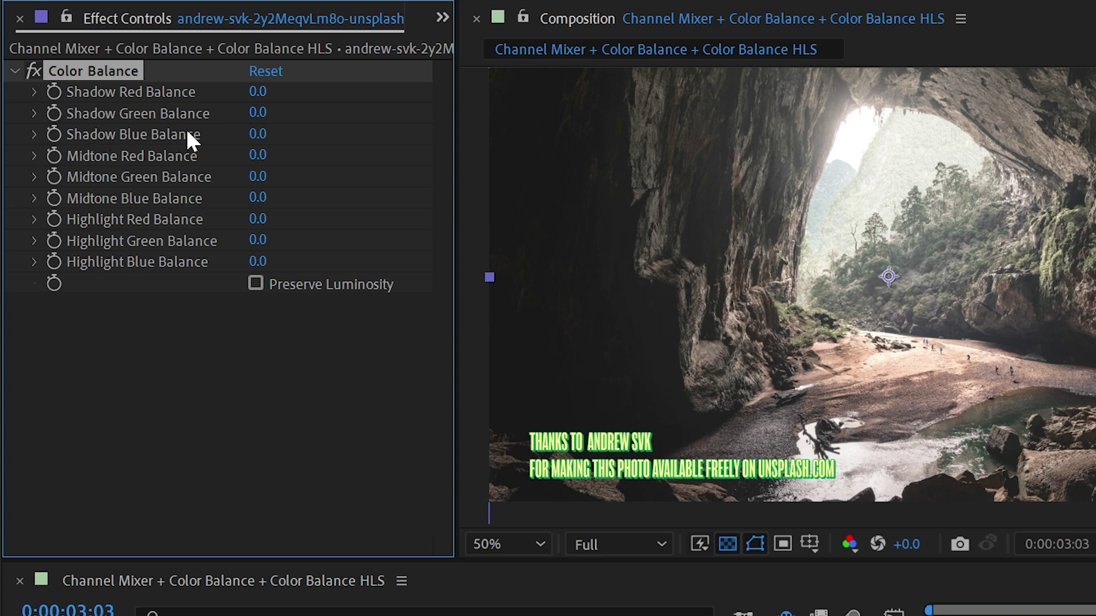
pyautogui.moveTo(256, 136); pyautogui.dragTo(361, 139)
pyautogui.moveTo(255, 240); pyautogui.dragTo(294, 237)
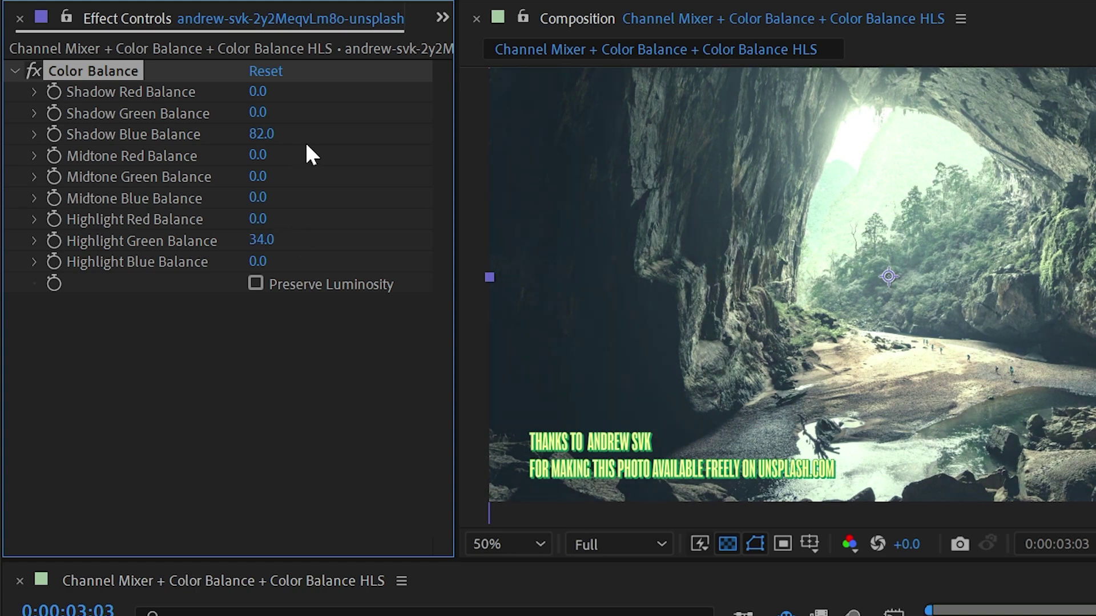
pyautogui.click(35, 70)
pyautogui.click(255, 284)
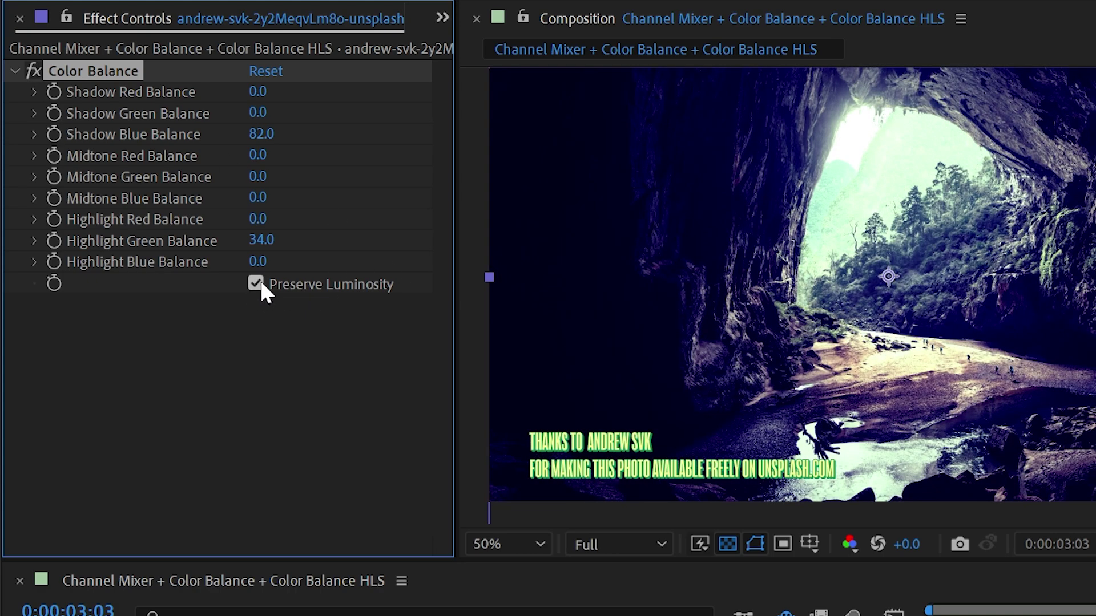
pyautogui.click(32, 73)
pyautogui.click(32, 73)
pyautogui.click(254, 284)
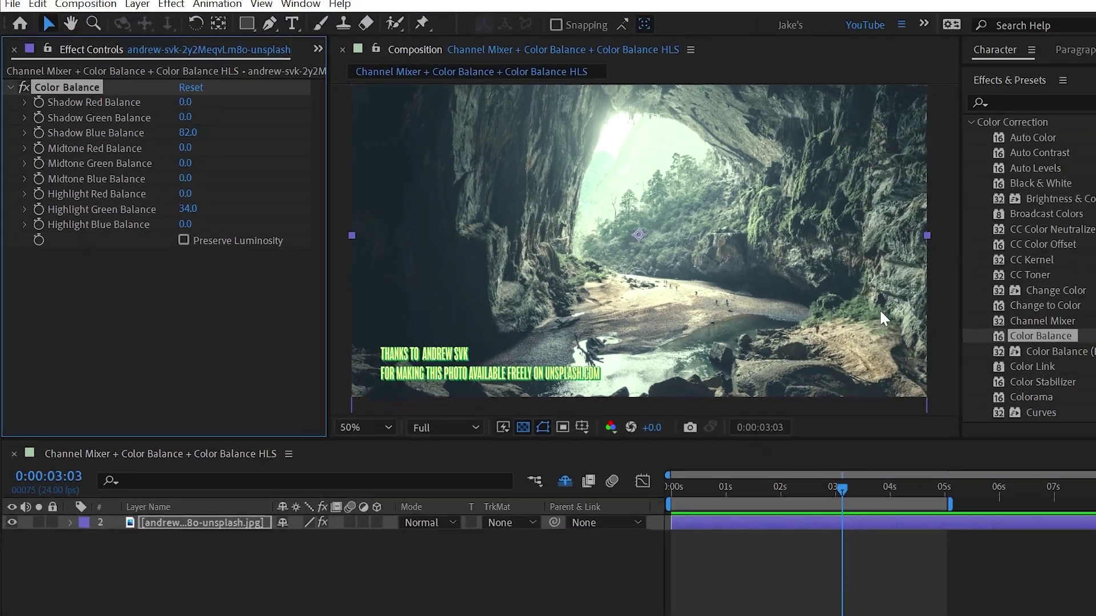
pyautogui.press('Delete')
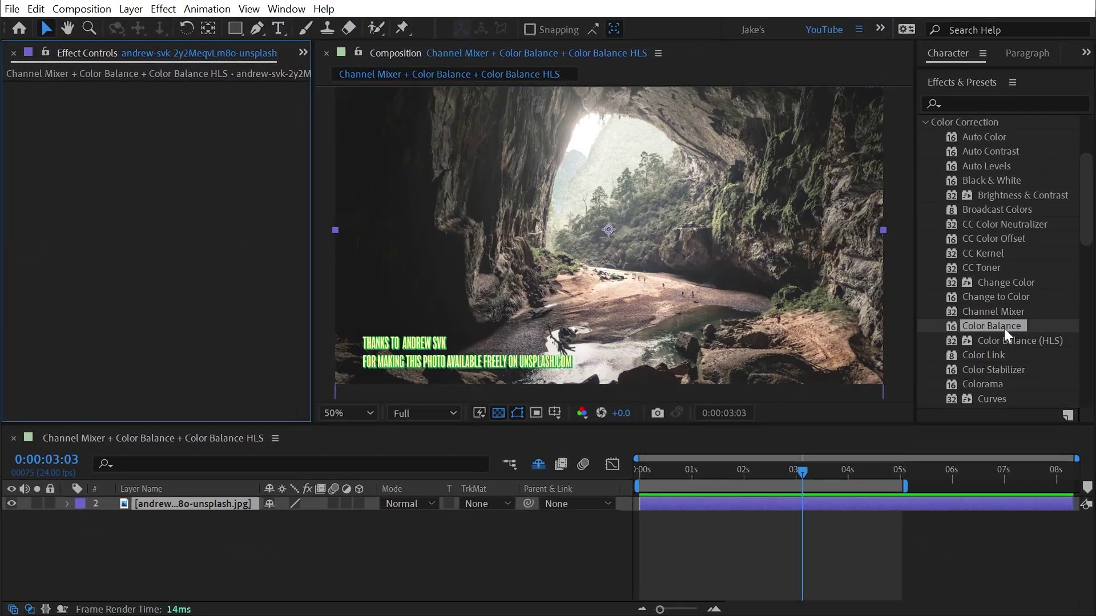
# - Apply Color Balance (HLS) to the cave photo with Hue +30°, Lightness 34 and Saturation 21
pyautogui.moveTo(1032, 340); pyautogui.dragTo(229, 192)
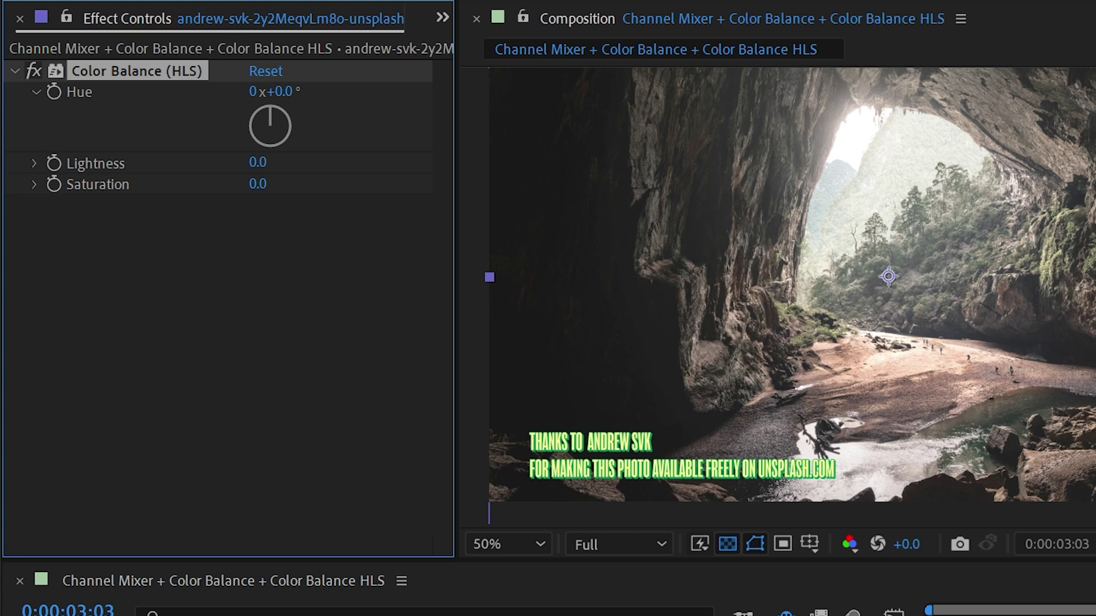
pyautogui.moveTo(274, 92)
pyautogui.mouseDown()
pyautogui.moveTo(379, 81)
pyautogui.moveTo(225, 90)
pyautogui.moveTo(269, 92)
pyautogui.mouseUp()
pyautogui.moveTo(276, 160); pyautogui.dragTo(270, 184)
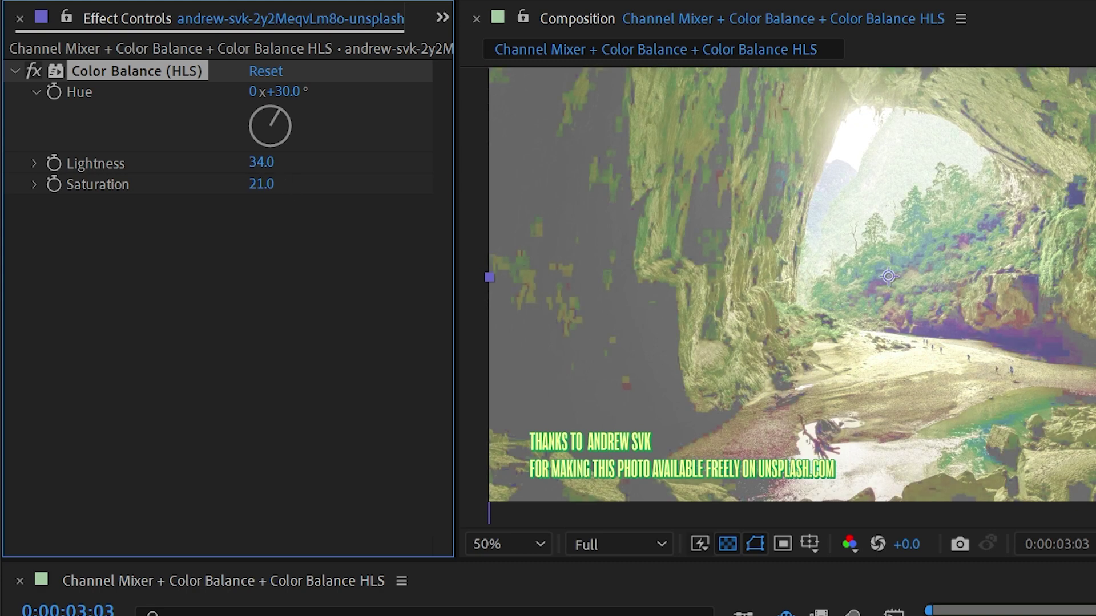
# - Add Hue/Saturation below Color Balance (HLS), keeping Channel Control on Master with values at 0
pyautogui.moveTo(218, 310); pyautogui.dragTo(204, 304)
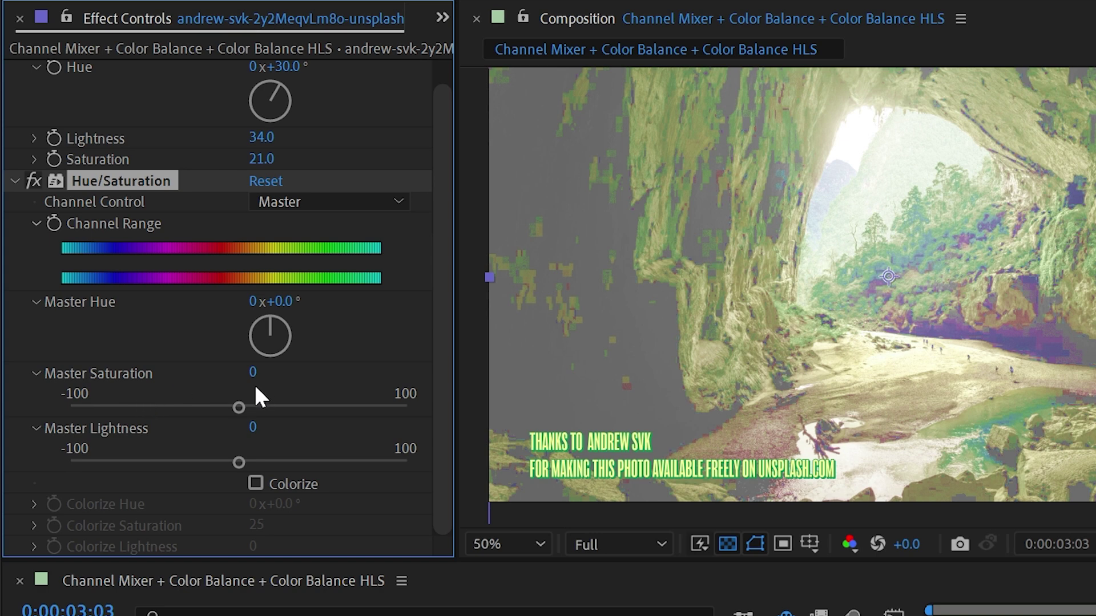
pyautogui.scroll(1, 77, 391)
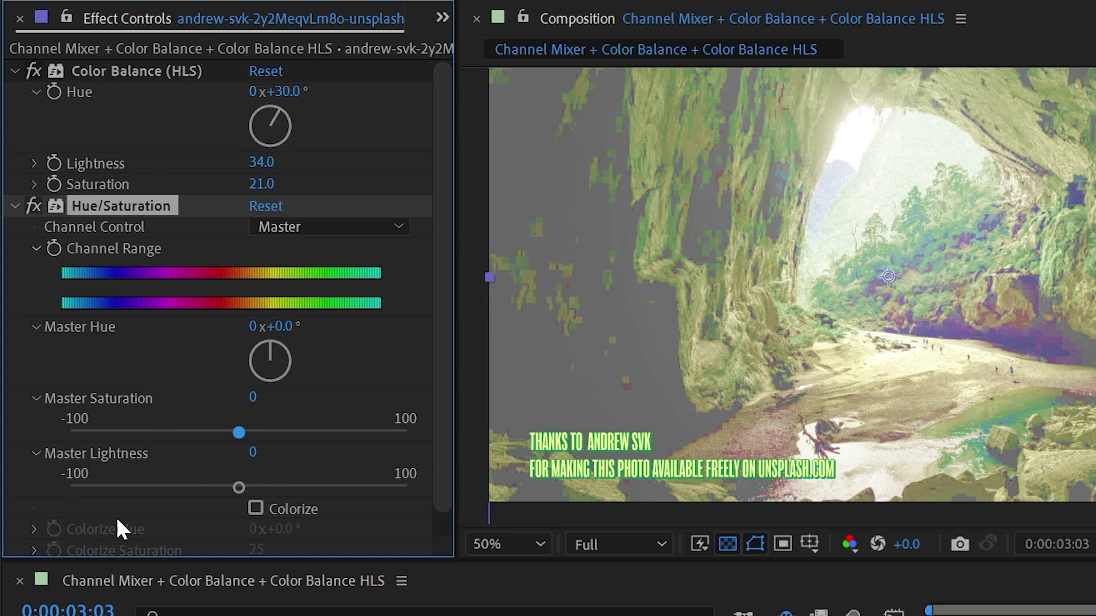
pyautogui.scroll(-1, 157, 343)
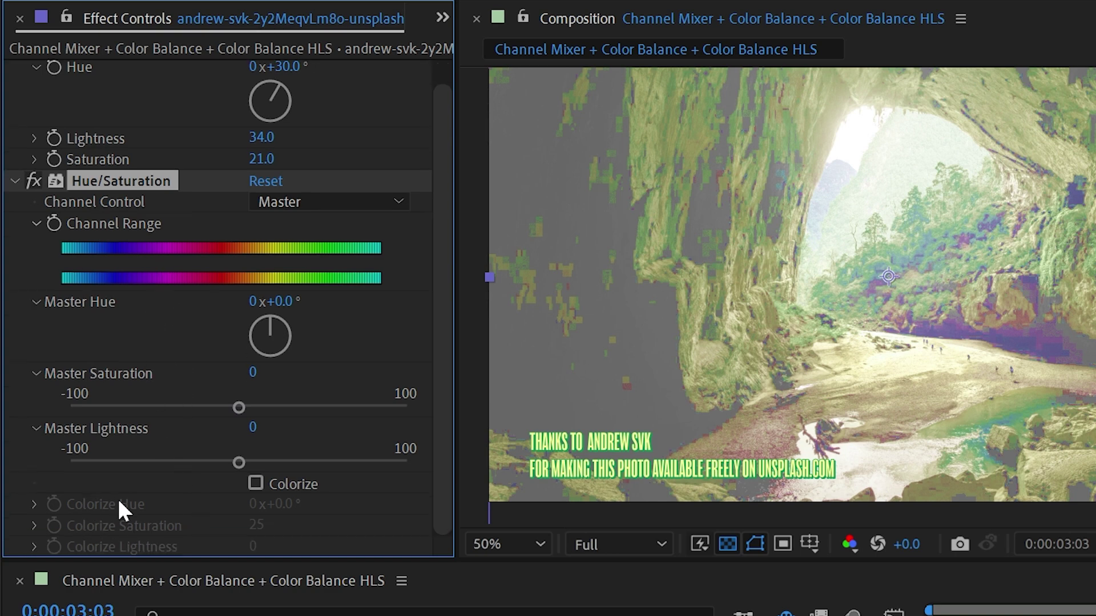
pyautogui.click(287, 202)
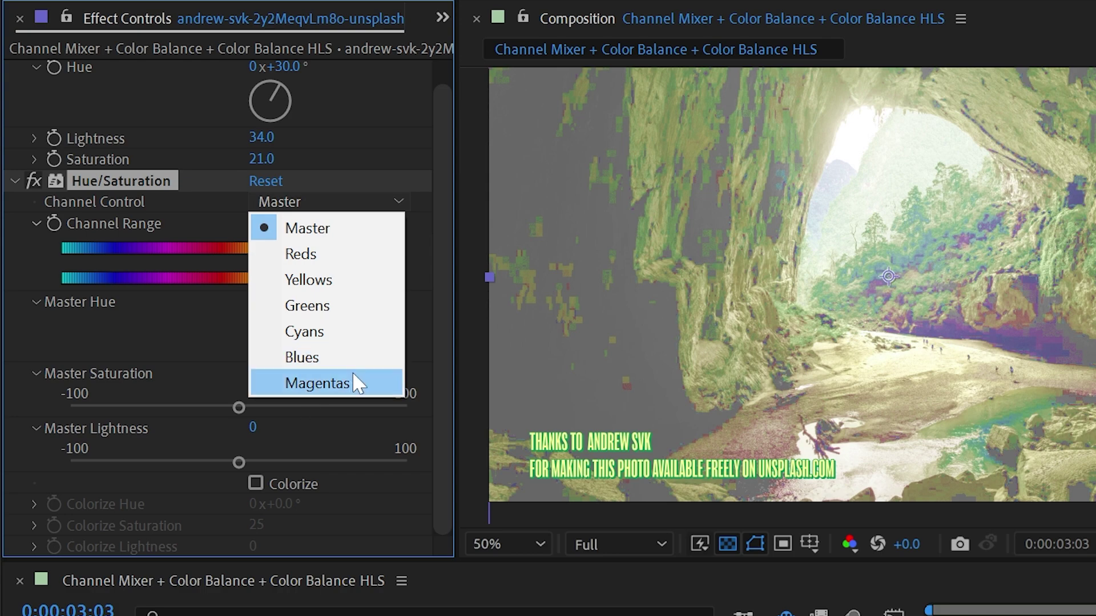
pyautogui.click(166, 210)
pyautogui.scroll(1, 154, 216)
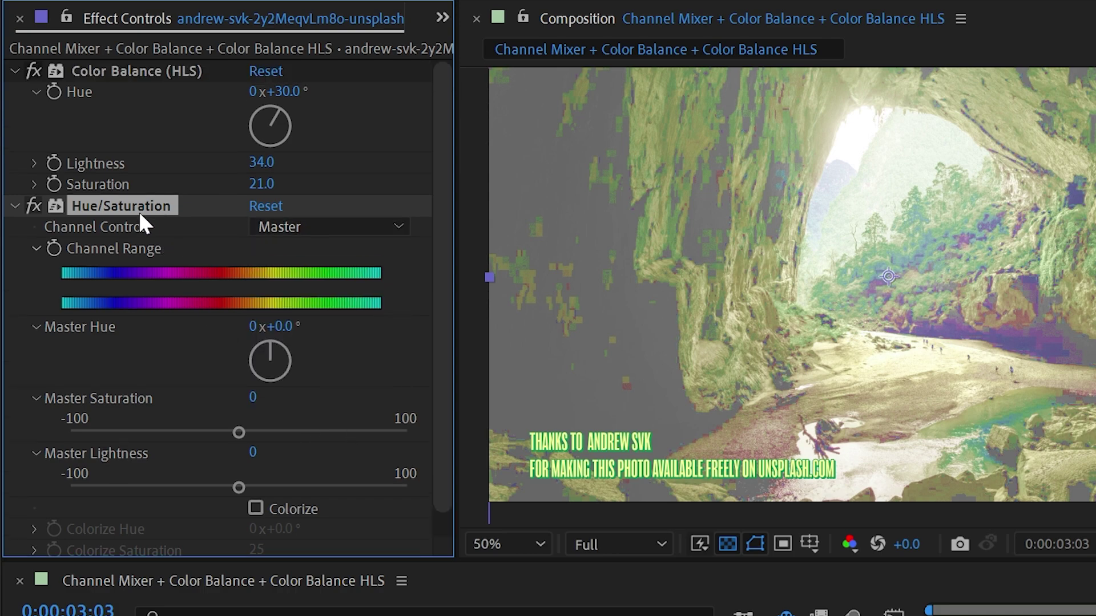